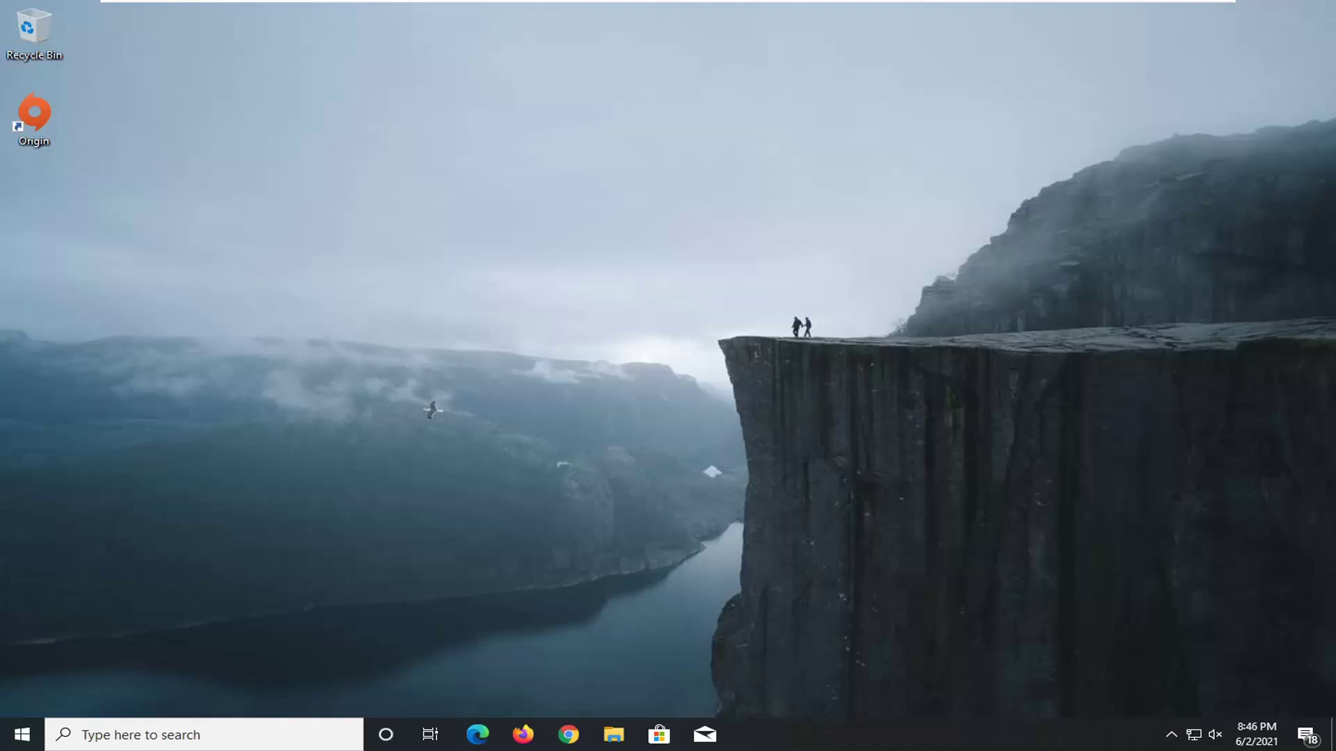
- Open Control Panel from Windows search and show Programs and Features' installed programs list
{"action": "left_click", "coordinate": [5, 740]}
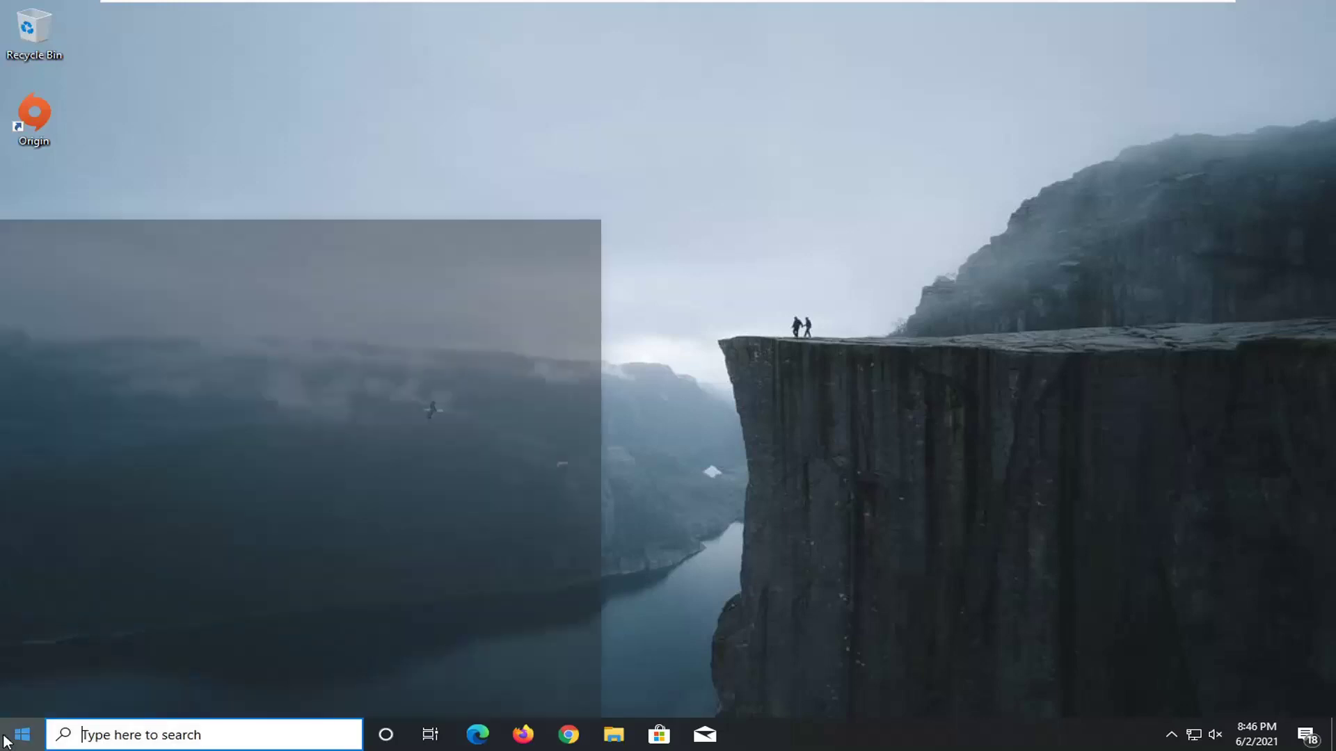
{"action": "type", "text": "control"}
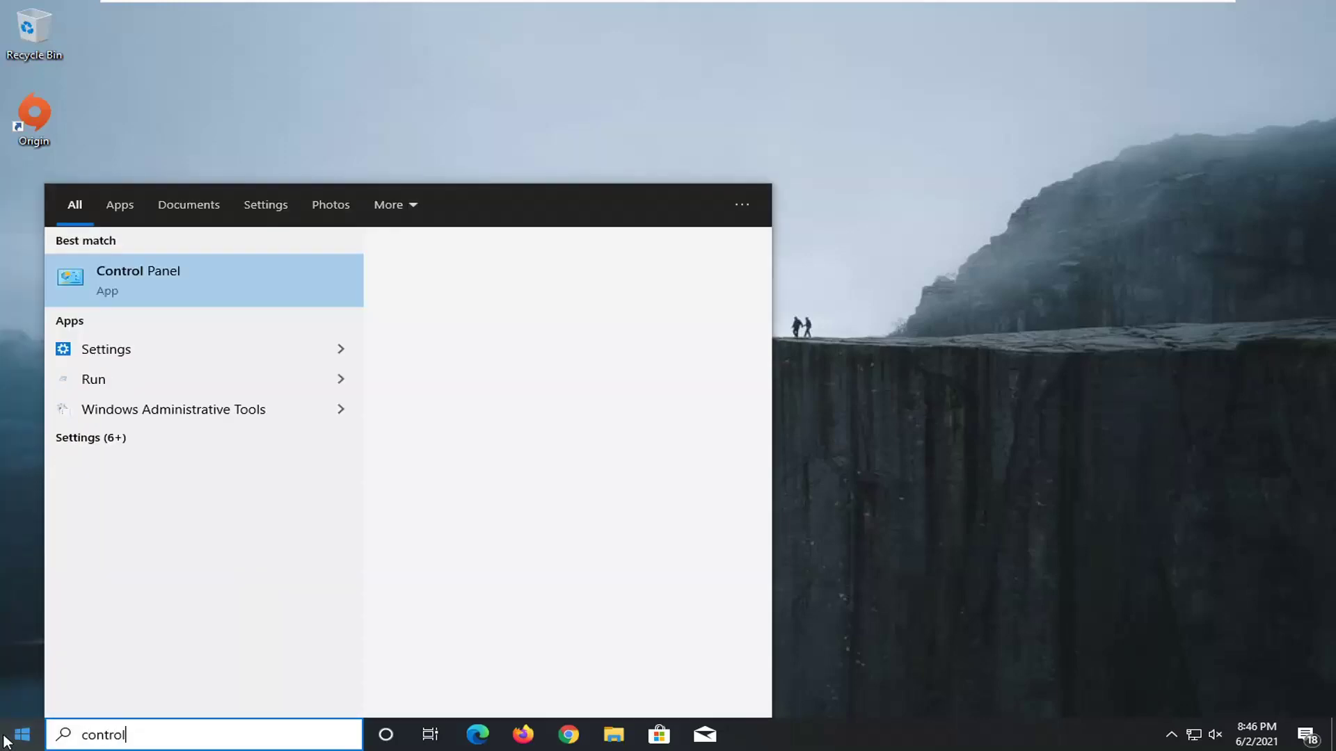
{"action": "type", "text": " panel"}
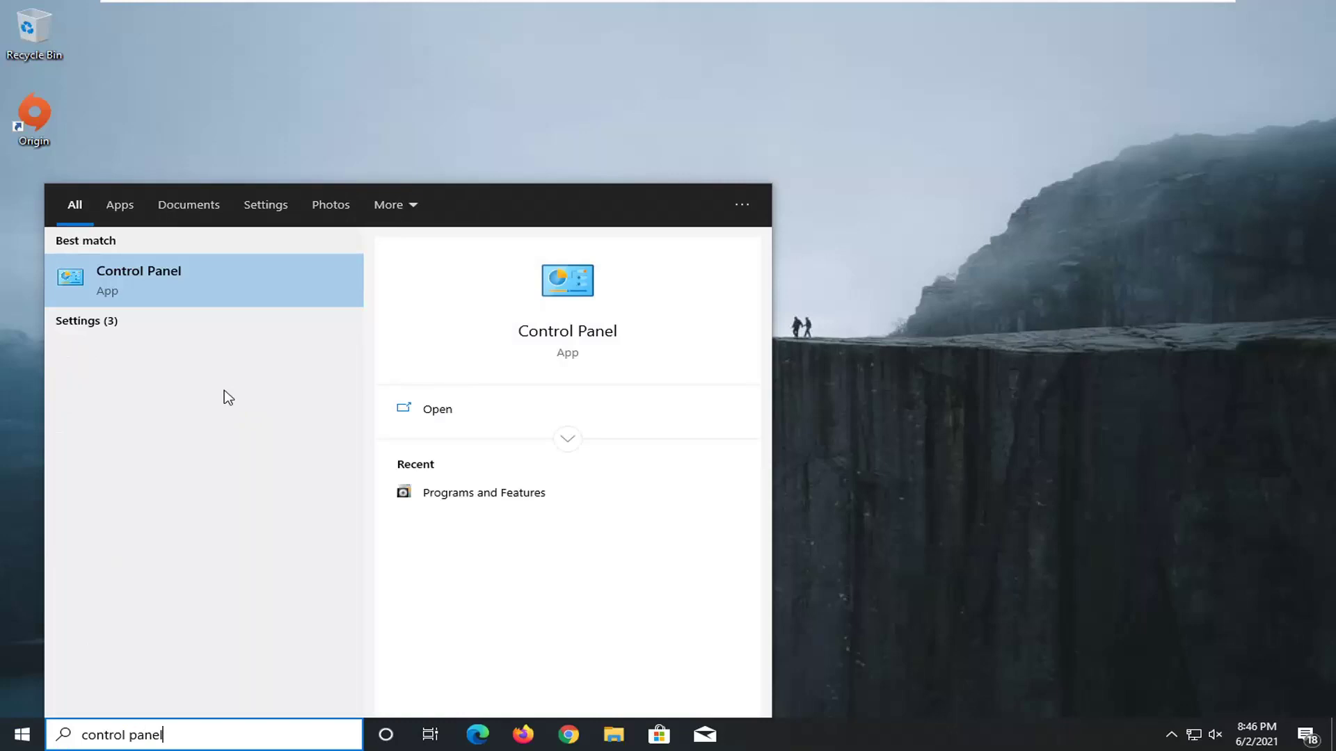
{"action": "left_click", "coordinate": [139, 274]}
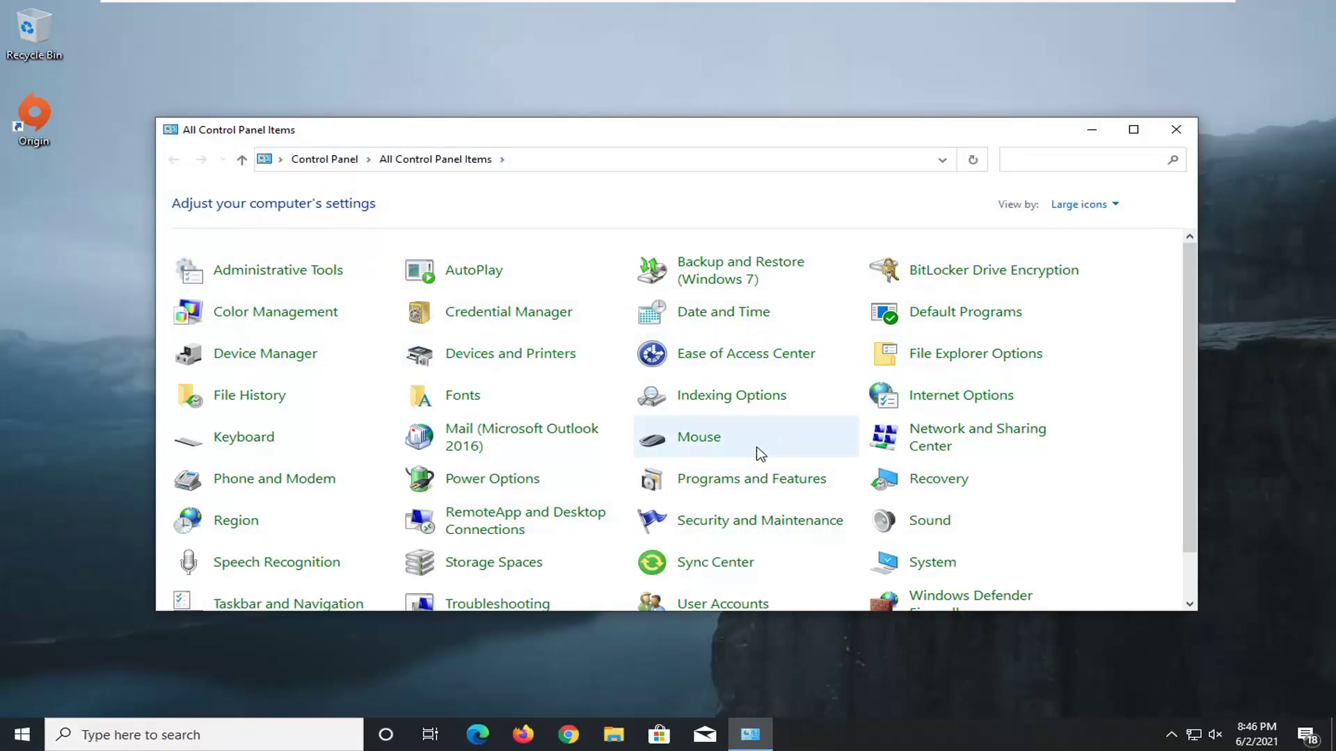
{"action": "left_click", "coordinate": [746, 483]}
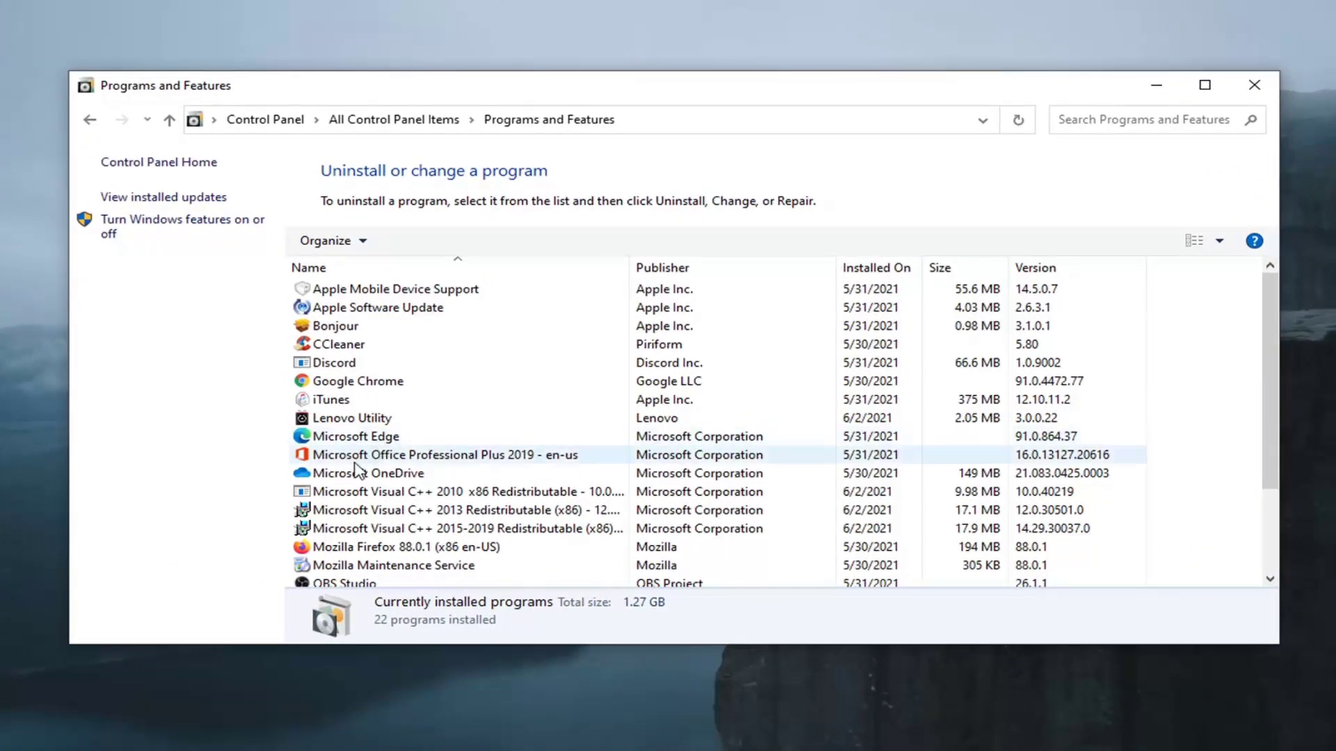
{"action": "scroll", "coordinate": [397, 381], "scroll_direction": "down", "scroll_amount": 2}
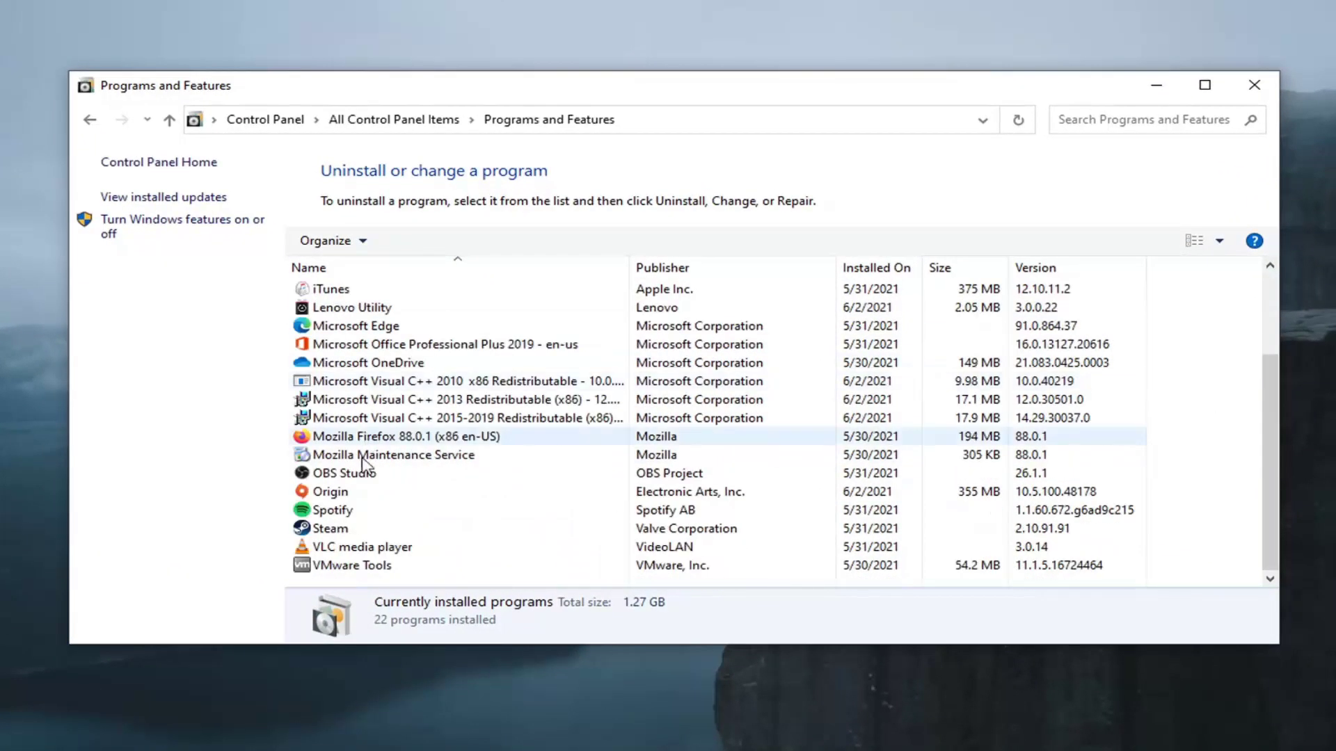
- Uninstall the selected Origin program, approving the admin prompt and confirming in the Origin uninstaller
{"action": "left_click", "coordinate": [343, 494]}
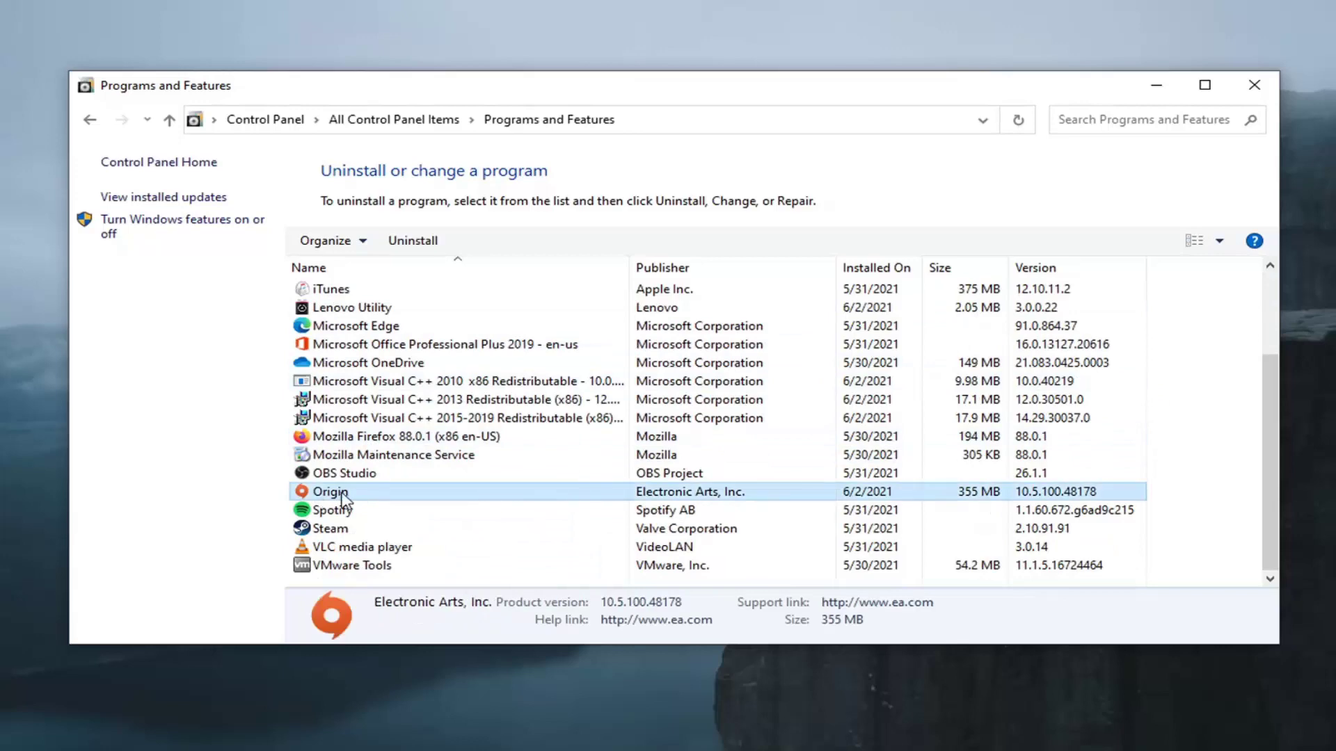
{"action": "left_click", "coordinate": [412, 240]}
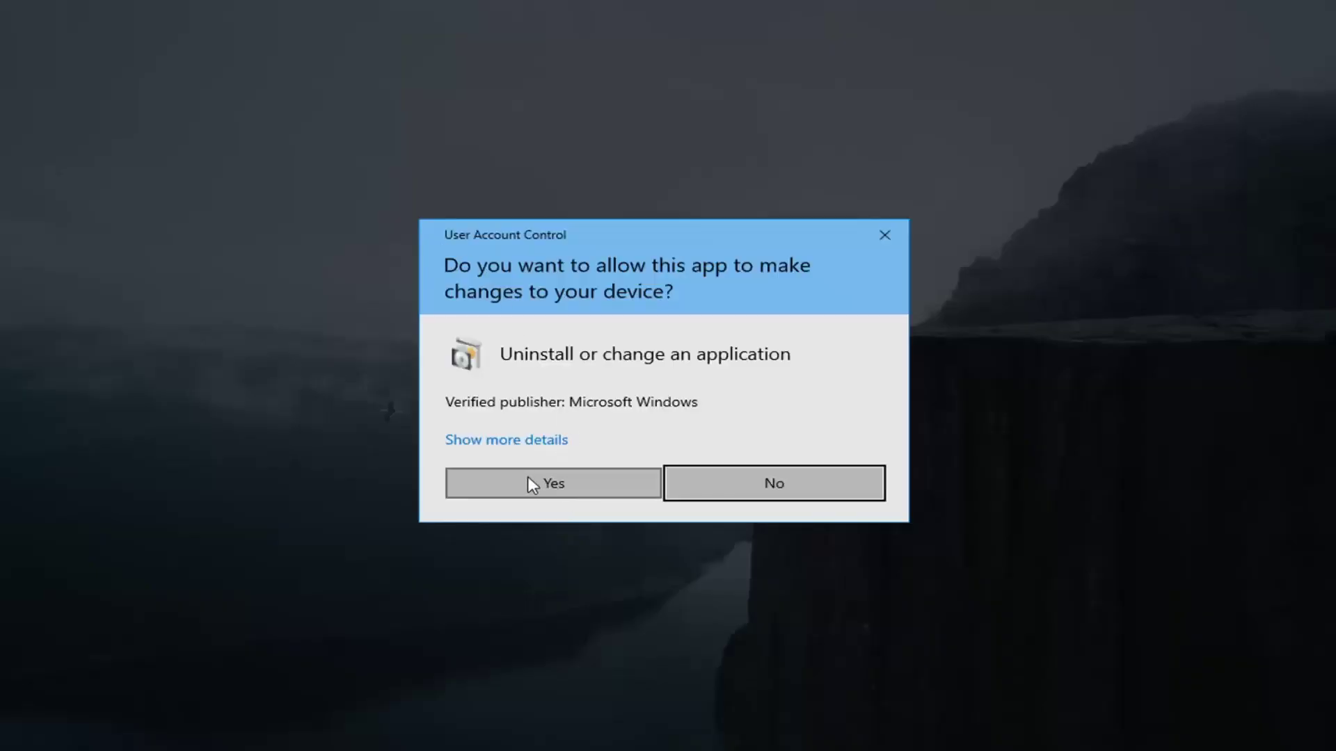
{"action": "left_click", "coordinate": [584, 491]}
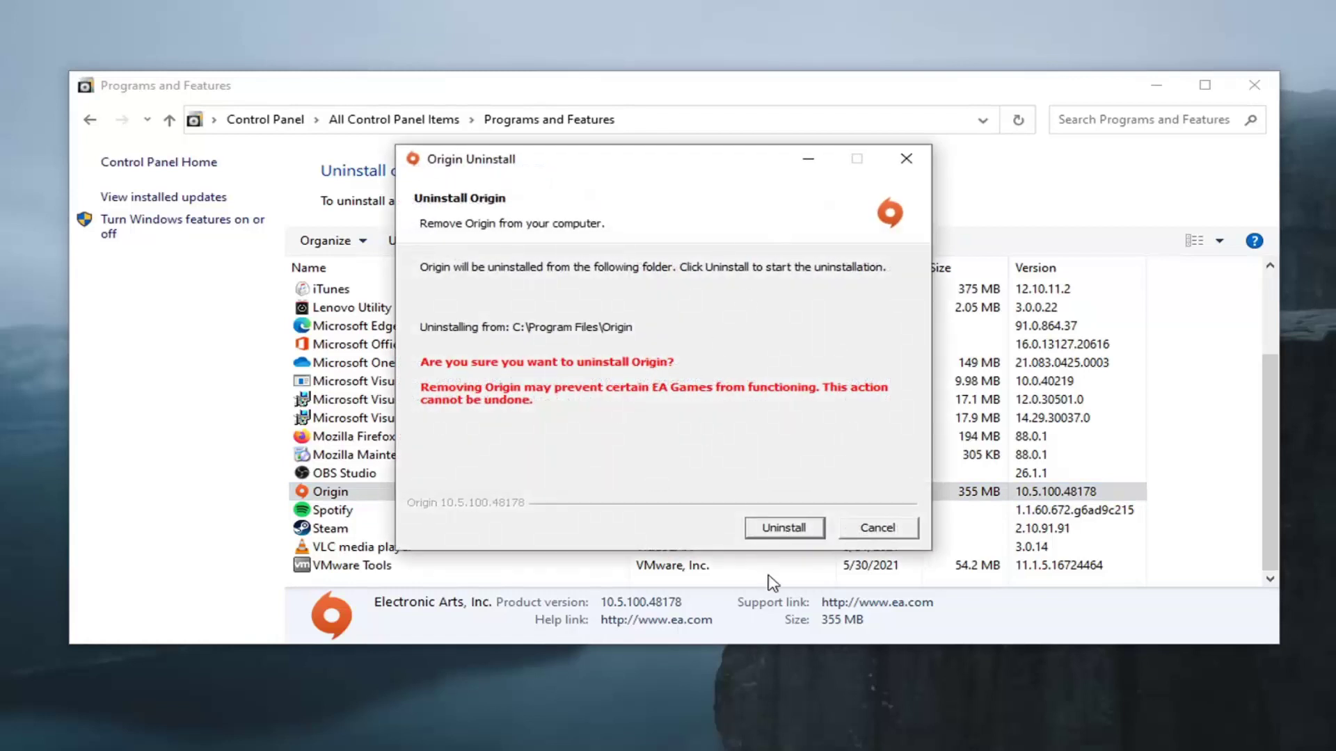
{"action": "left_click", "coordinate": [785, 532]}
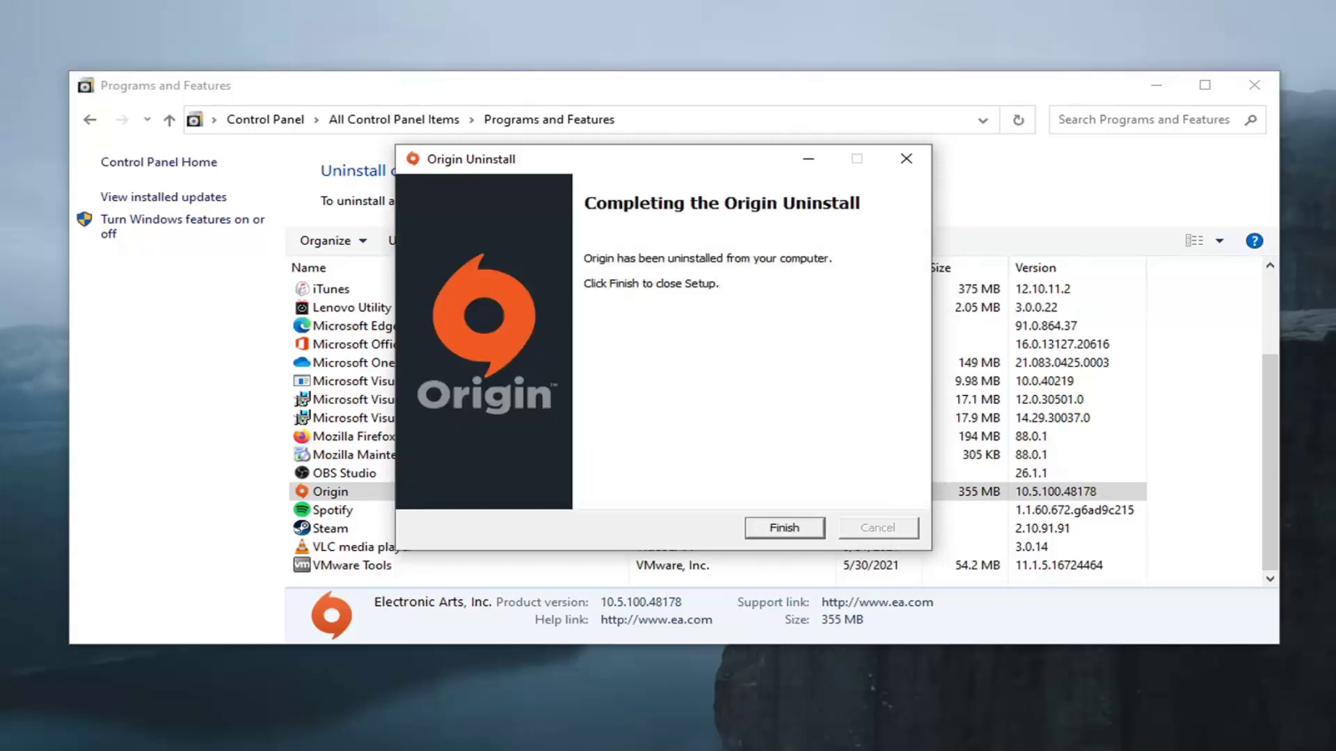
- Finish the Origin uninstaller, close Programs and Features, and restart Windows
{"action": "left_click", "coordinate": [782, 534]}
{"action": "left_click", "coordinate": [1239, 96]}
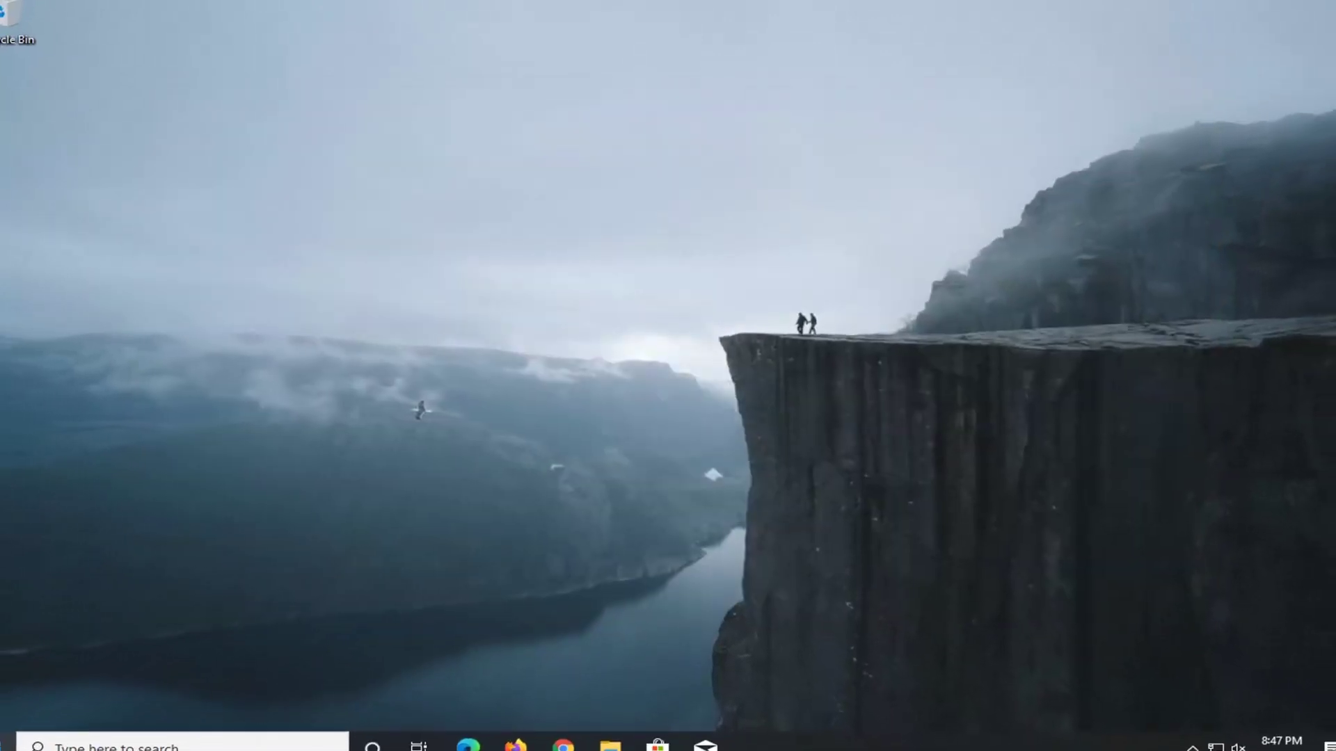
{"action": "right_click", "coordinate": [21, 733]}
{"action": "mouse_move", "coordinate": [102, 686]}
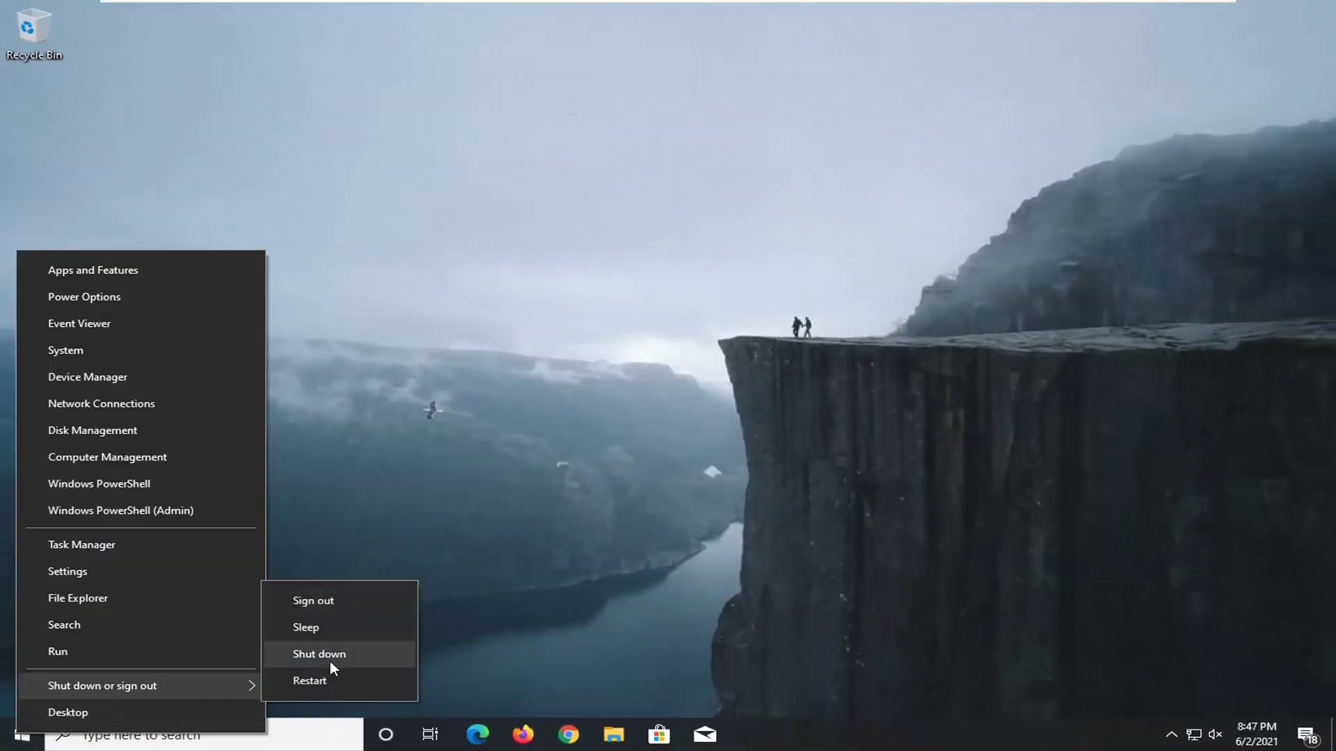
{"action": "left_click", "coordinate": [307, 680]}
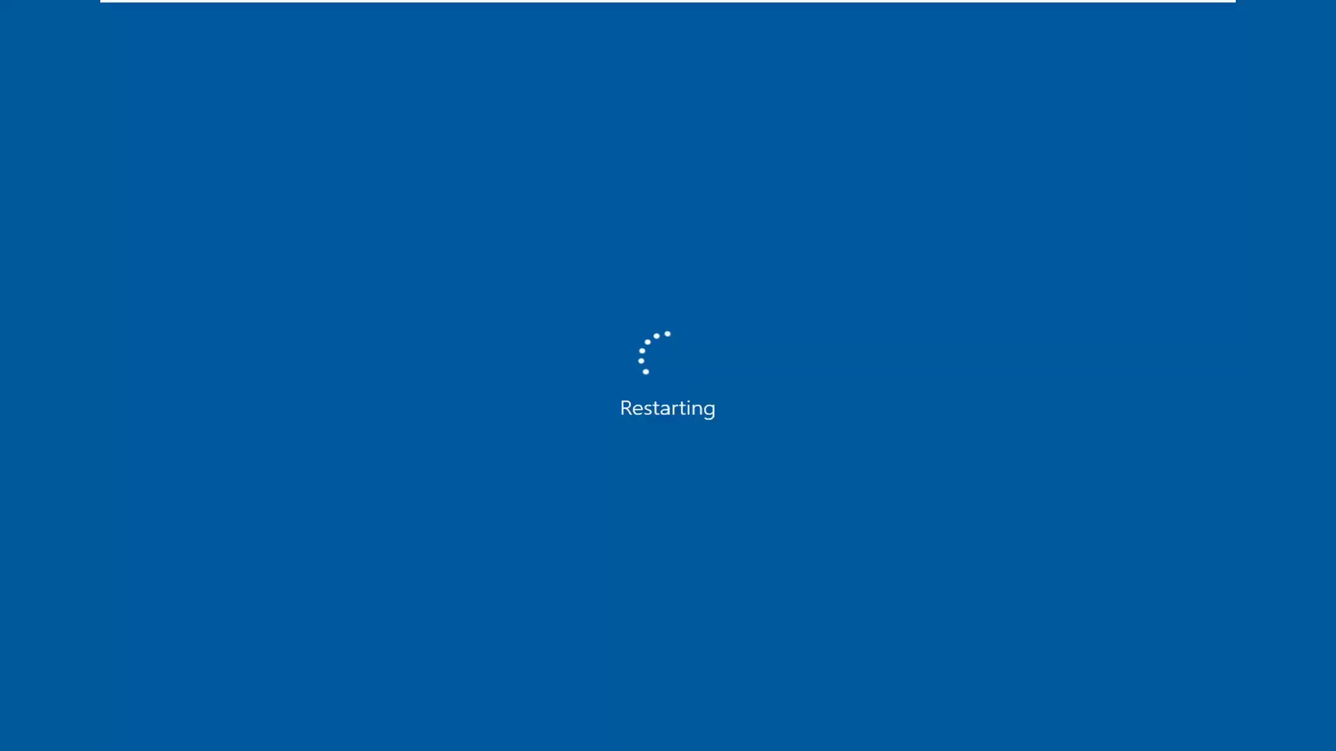